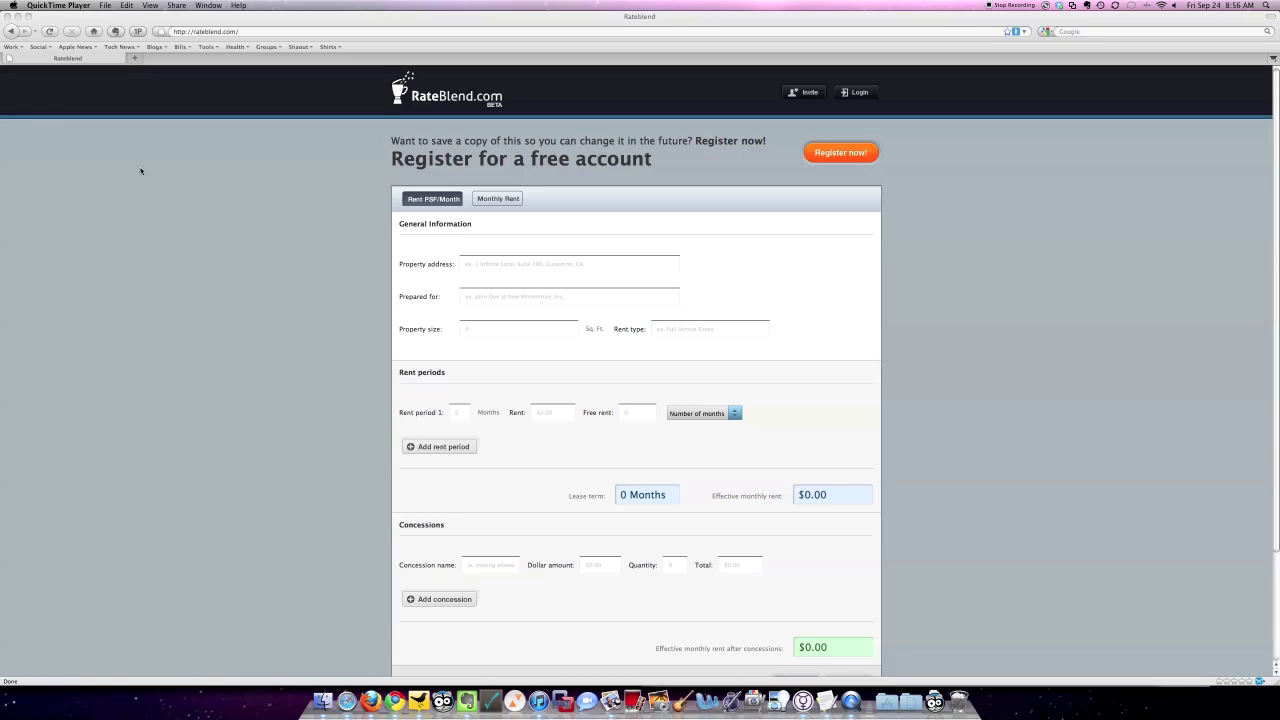
Step: Switch the rent display to Monthly Rent, then back to rent per square foot
{"action": "left_click", "coordinate": [140, 171]}
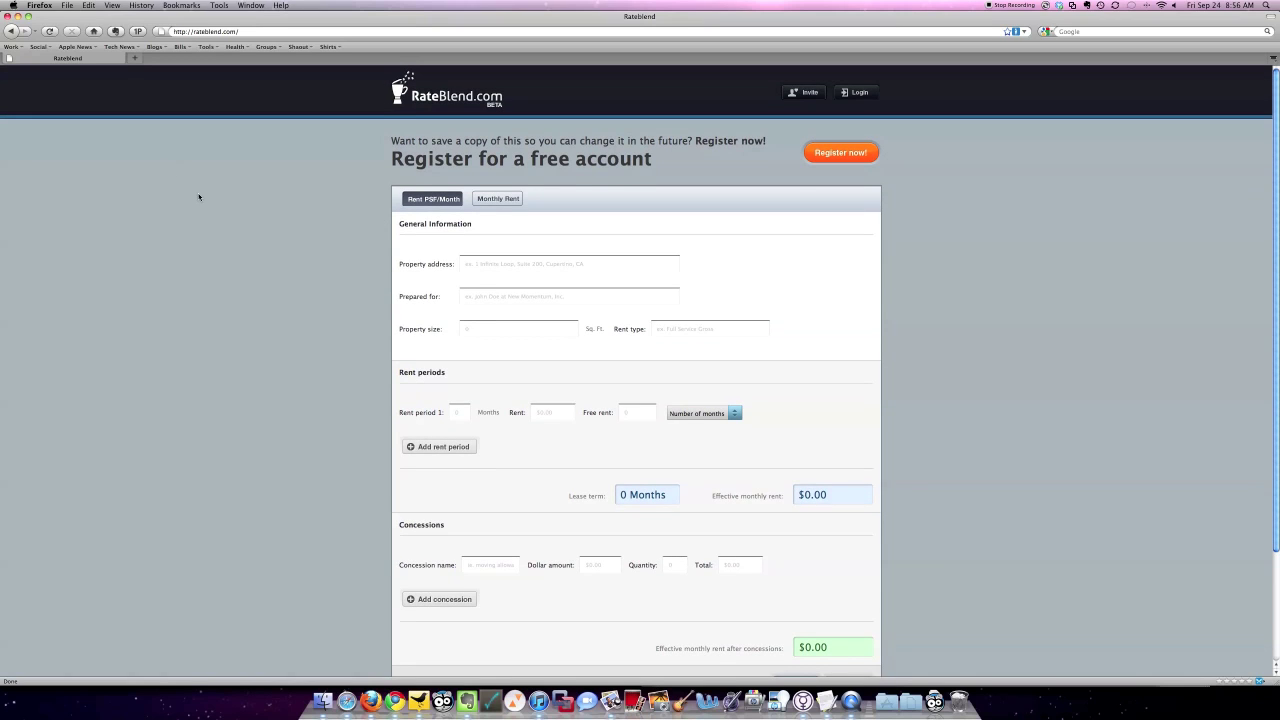
{"action": "scroll", "coordinate": [203, 200], "scroll_direction": "down", "scroll_amount": 1}
{"action": "scroll", "coordinate": [206, 202], "scroll_direction": "up", "scroll_amount": 1}
{"action": "left_click", "coordinate": [478, 200]}
{"action": "left_click", "coordinate": [443, 202]}
Step: Enter the property address, ABC Technologies as client, 2000 sq ft size, and rent type 'Full Service Gros'
{"action": "left_click", "coordinate": [503, 267]}
{"action": "type", "text": "1 Venture, Suite 220, Irvine, CA"}
{"action": "left_click", "coordinate": [466, 296]}
{"action": "type", "text": "ABC"}
{"action": "type", "text": " Technologies"}
{"action": "type", "text": "2"}
{"action": "type", "text": "000"}
{"action": "left_click", "coordinate": [705, 329]}
{"action": "type", "text": "Full"}
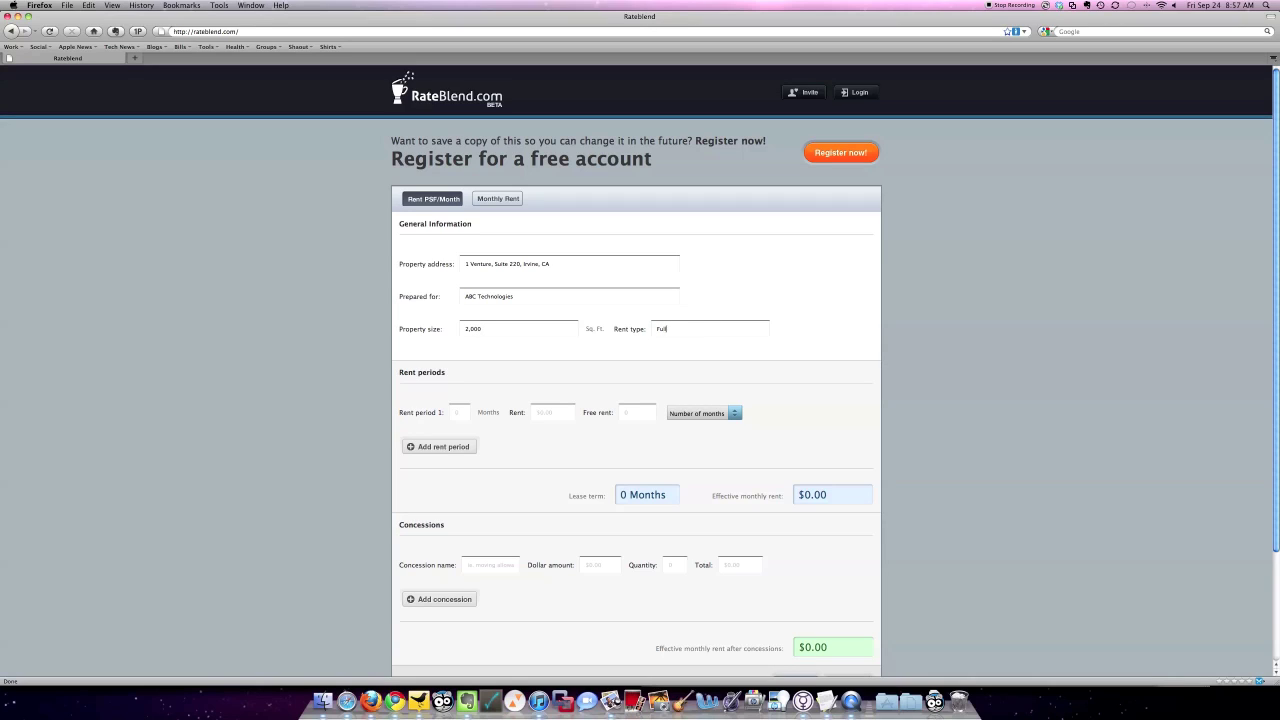
{"action": "type", "text": " Service Gros"}
Step: Give the first rent period 12 months at $2 rent, moving on to free months
{"action": "type", "text": "12"}
{"action": "key", "text": "Tab"}
{"action": "type", "text": "2"}
{"action": "key", "text": "Tab"}
Step: Add a second rent period of 12 months at $2.05 with 1 free month
{"action": "left_click", "coordinate": [501, 198]}
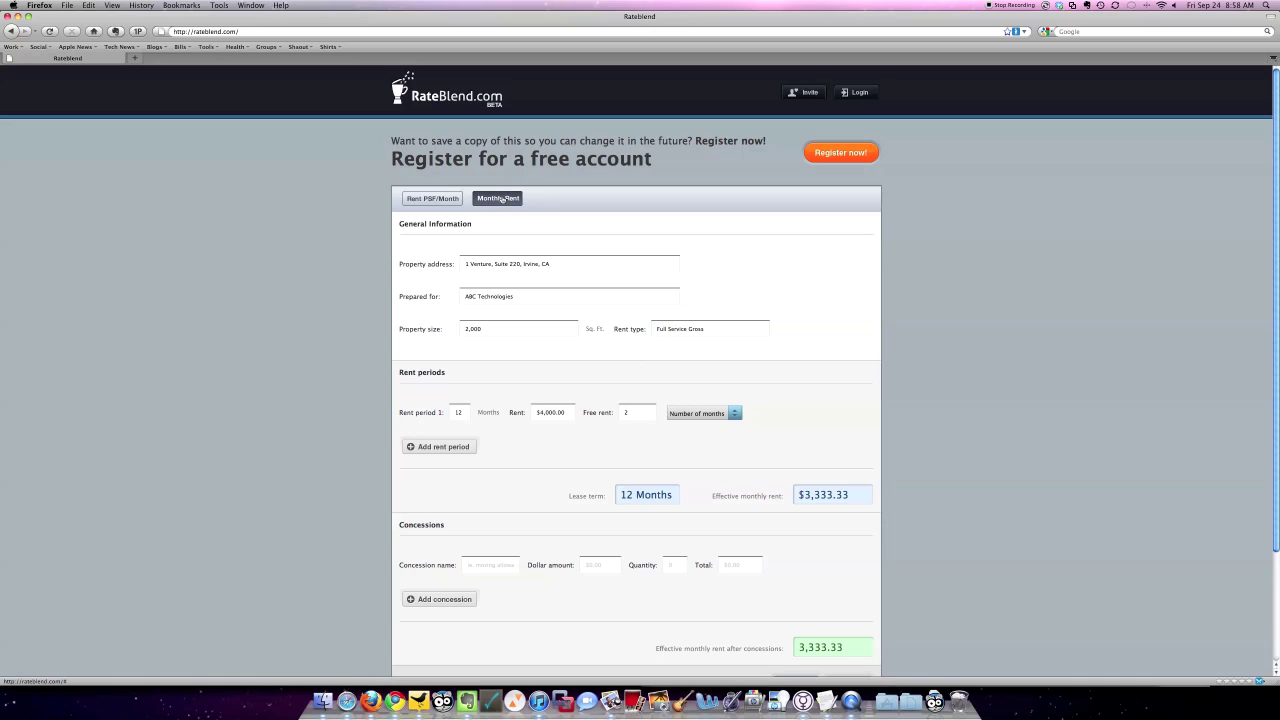
{"action": "left_click", "coordinate": [436, 198]}
{"action": "left_click", "coordinate": [451, 447]}
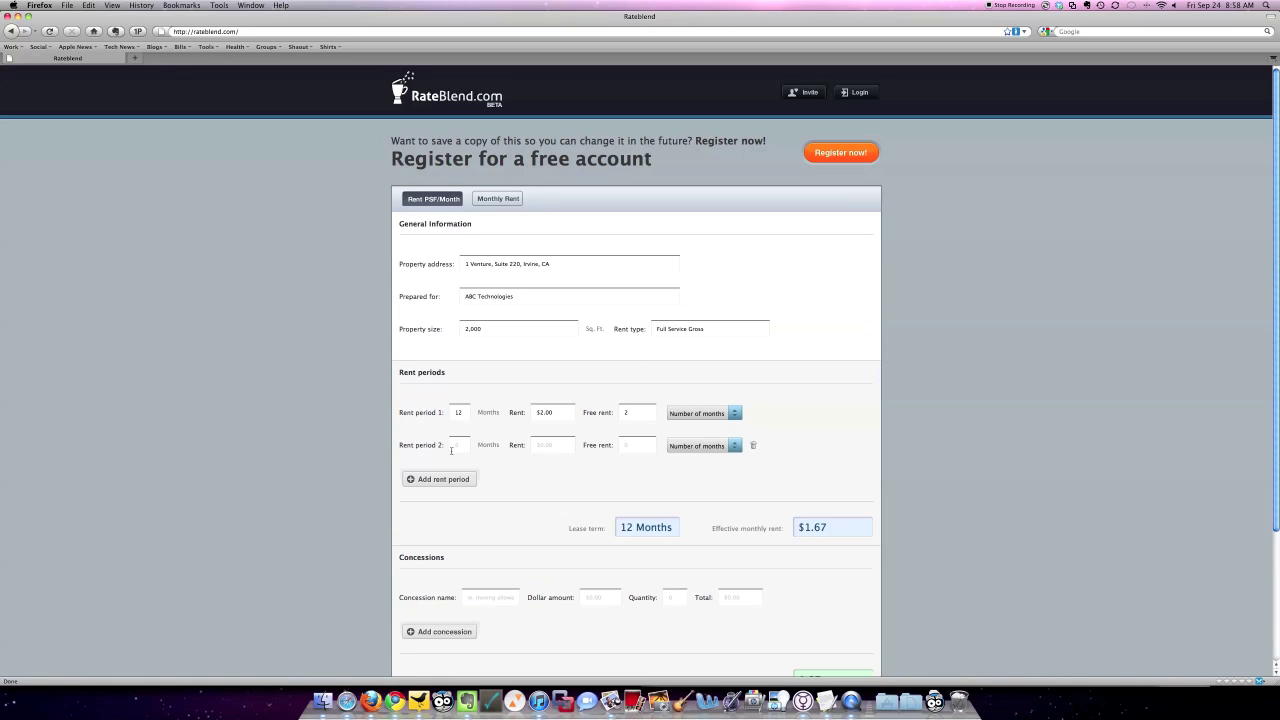
{"action": "left_click", "coordinate": [457, 447]}
{"action": "type", "text": "12"}
{"action": "key", "text": "Tab"}
{"action": "type", "text": "2.05"}
{"action": "key", "text": "Tab"}
{"action": "type", "text": "1"}
Step: Add a third rent period of 12 months at $2.10
{"action": "left_click", "coordinate": [427, 480]}
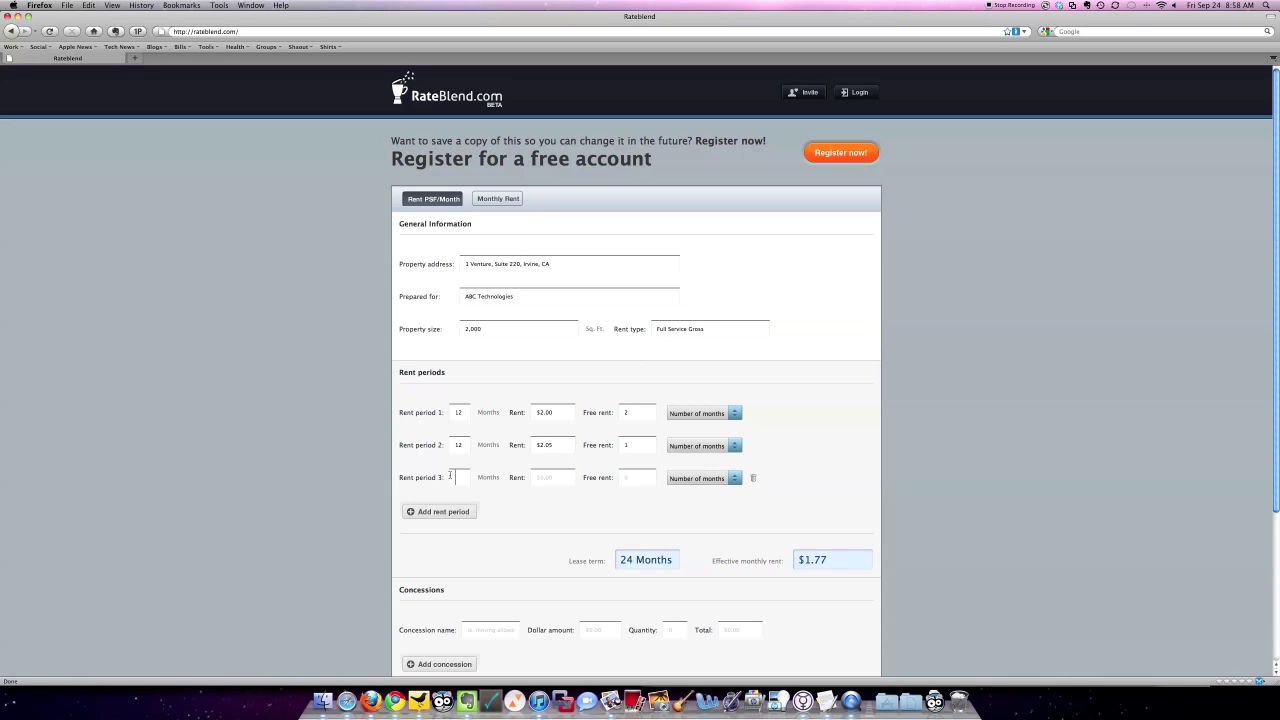
{"action": "type", "text": "12"}
{"action": "key", "text": "Tab"}
{"action": "type", "text": "2.10"}
{"action": "key", "text": "Tab"}
{"action": "scroll", "coordinate": [754, 413], "scroll_direction": "down", "scroll_amount": 5}
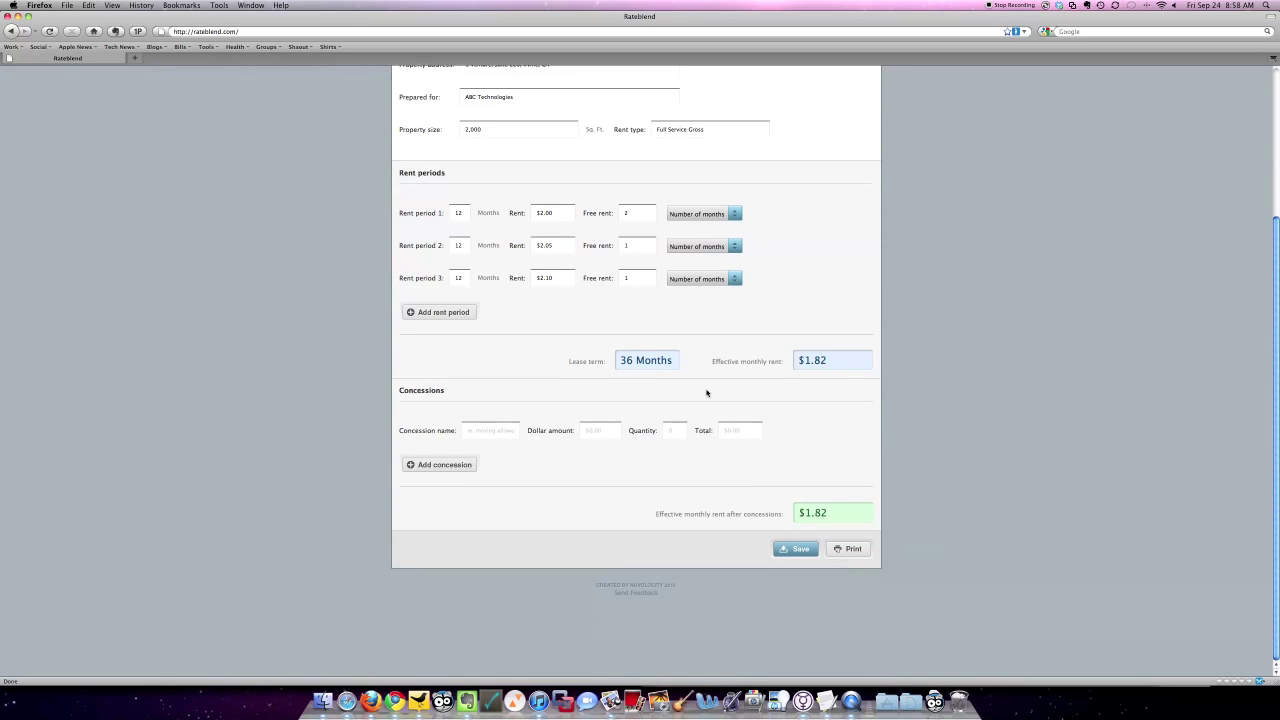
Step: Add a 'TI Allowance' concession worth $5,000 and bring up the printable lease summary
{"action": "mouse_move", "coordinate": [780, 431]}
{"action": "left_click", "coordinate": [481, 434]}
{"action": "type", "text": "TI Allowance"}
{"action": "key", "text": "Tab"}
{"action": "type", "text": "50"}
{"action": "key", "text": "Tab"}
{"action": "left_click", "coordinate": [849, 551]}
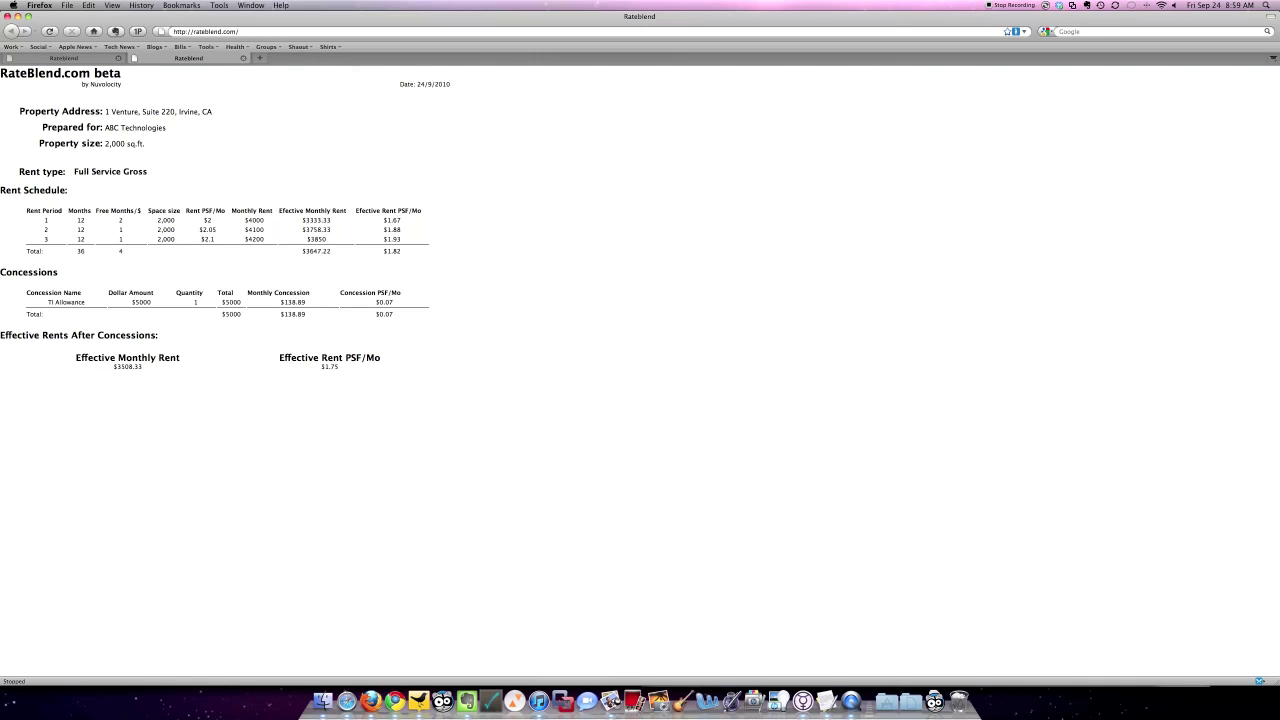
Step: Save the summary as a PDF, appending 'for ABC Technolgoies' to the suggested file name
{"action": "left_click", "coordinate": [535, 368]}
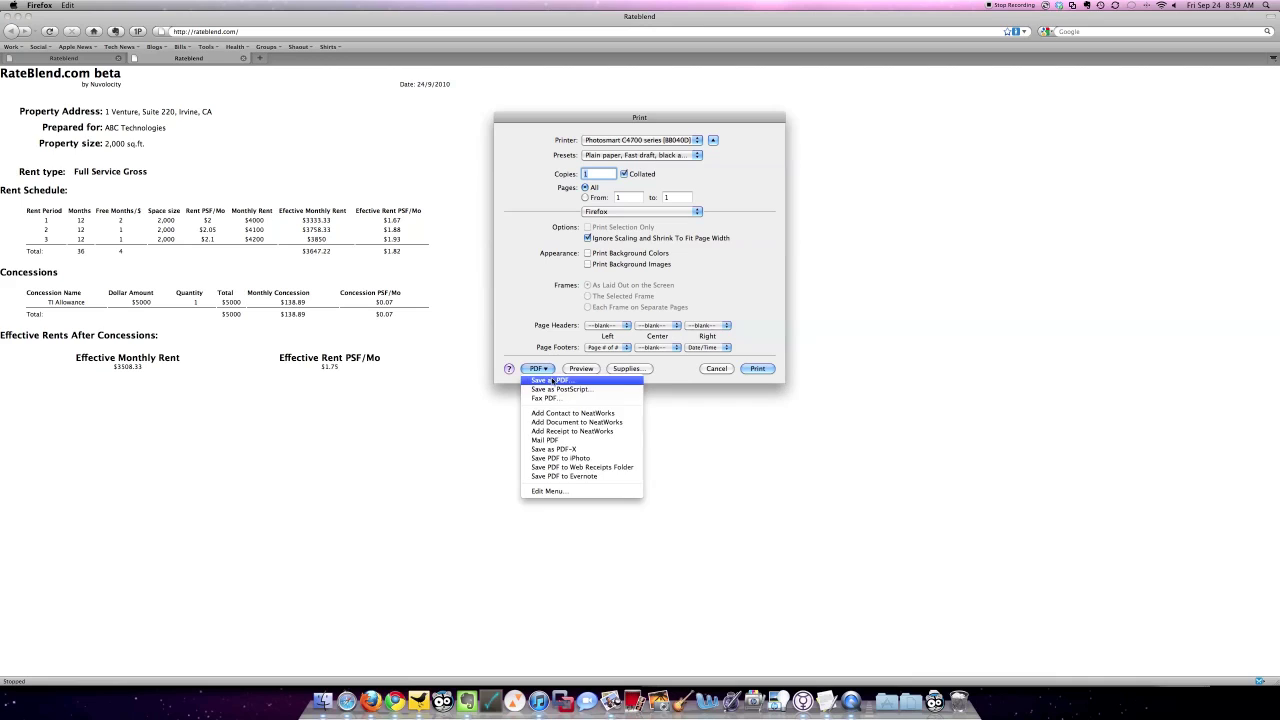
{"action": "left_click", "coordinate": [551, 380]}
{"action": "key", "text": "Right"}
{"action": "type", "text": "for AB"}
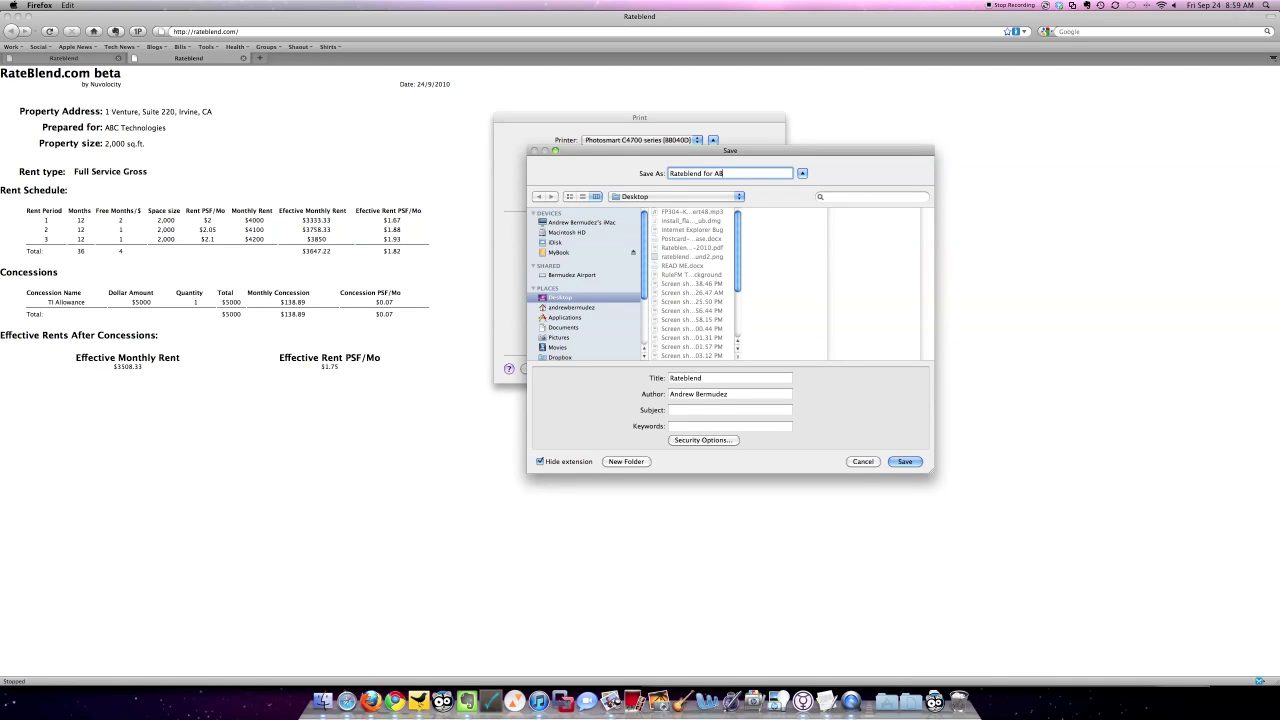
{"action": "type", "text": "C Technolgoies"}
{"action": "key", "text": "Return"}
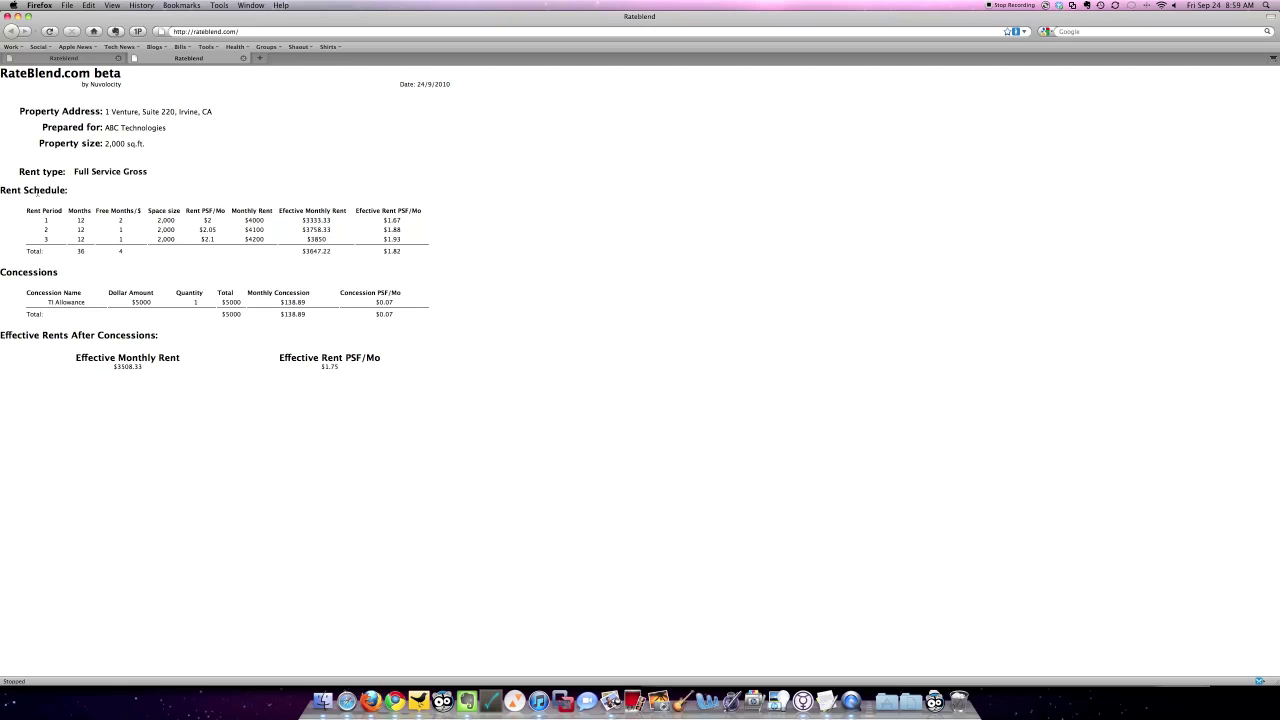
{"action": "left_click_drag", "start_coordinate": [2, 190], "coordinate": [329, 369]}
{"action": "left_click", "coordinate": [339, 370]}
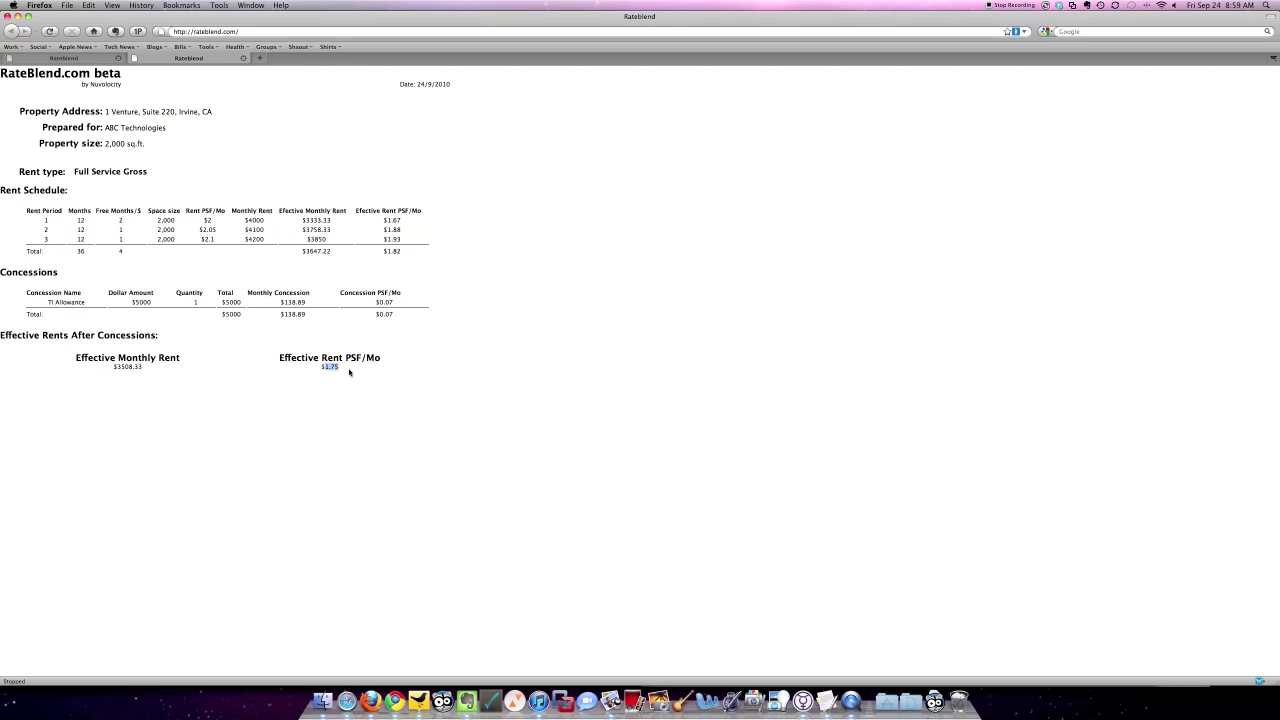